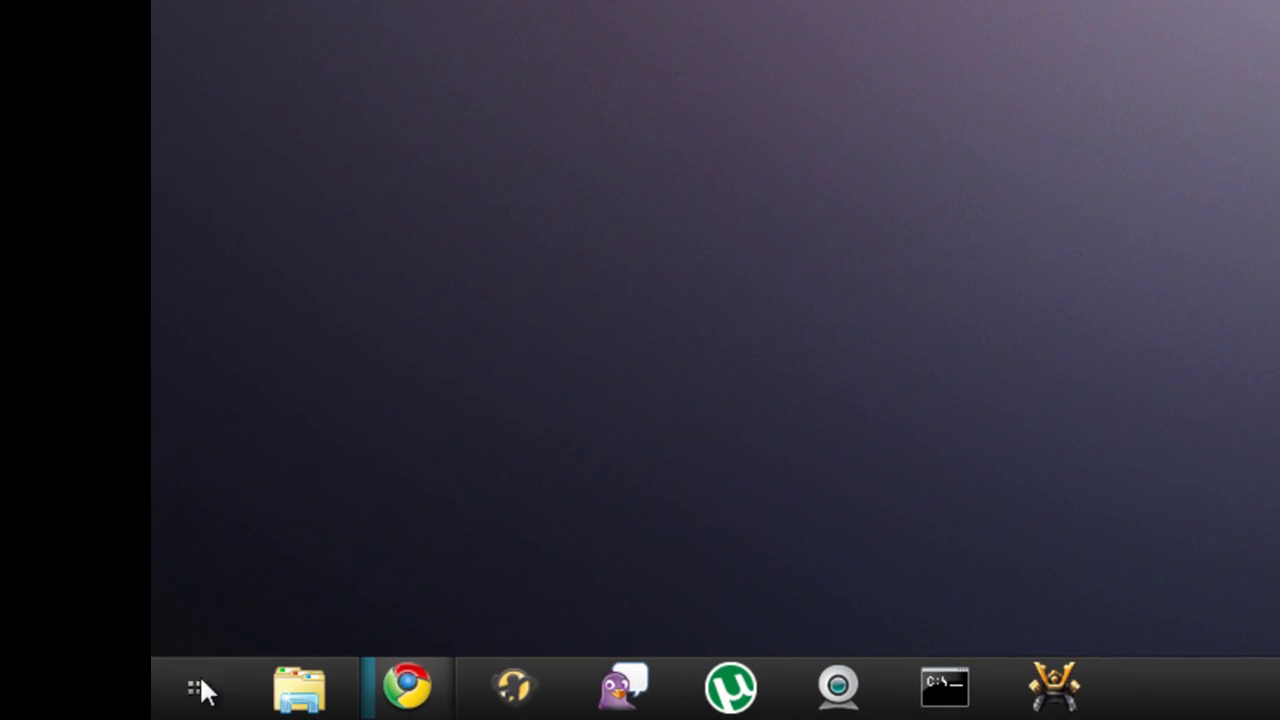
Launch Command Prompt as administrator from Start > All Programs > Accessories
left_click(200, 689)
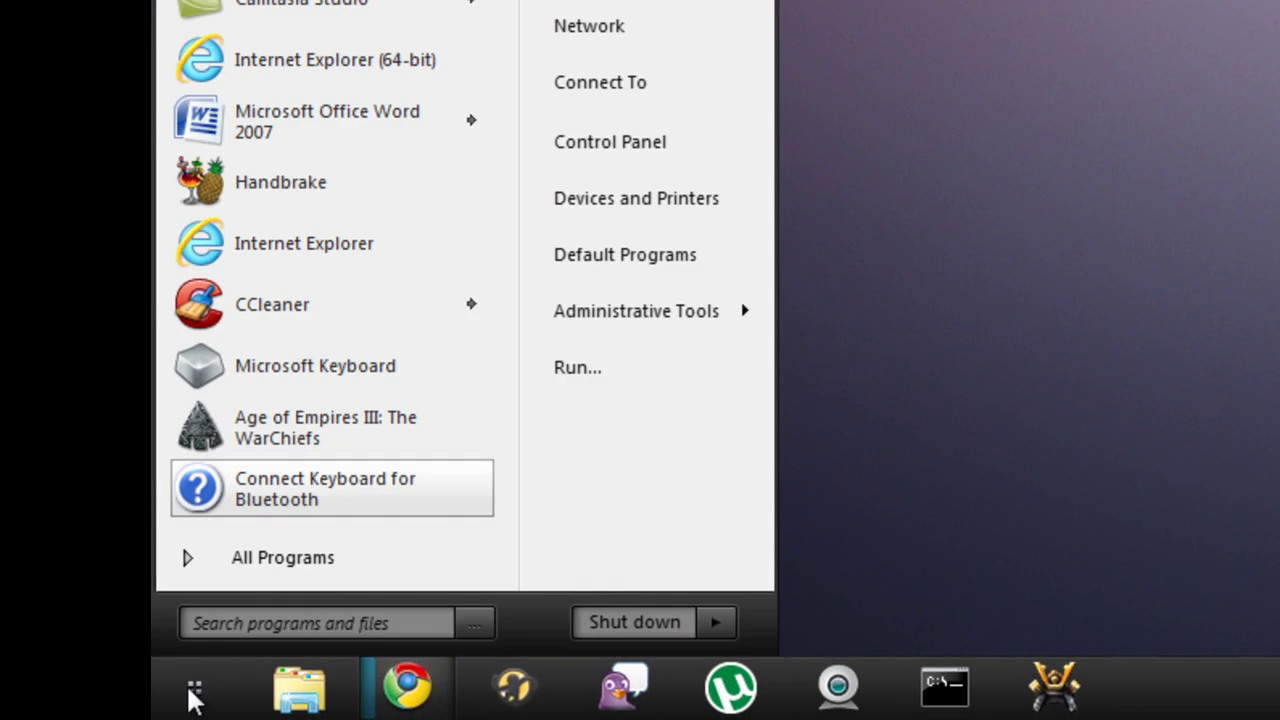
left_click(231, 574)
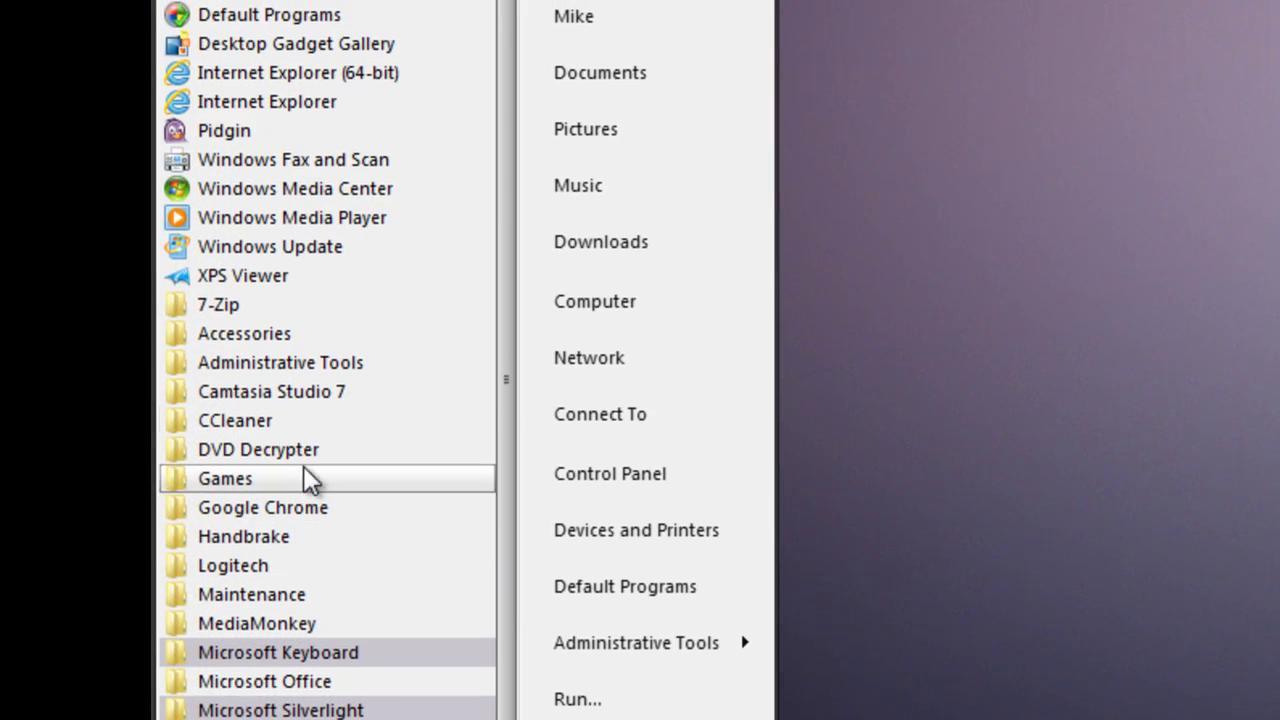
left_click(232, 328)
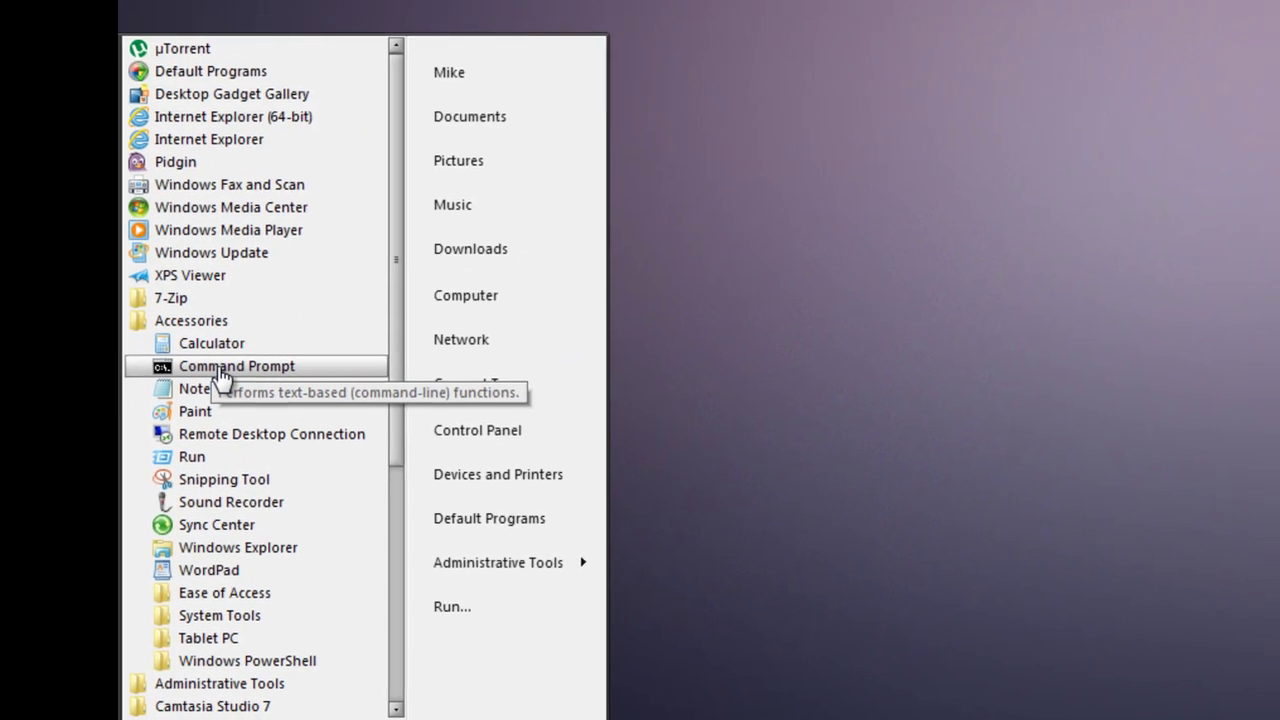
right_click(300, 272)
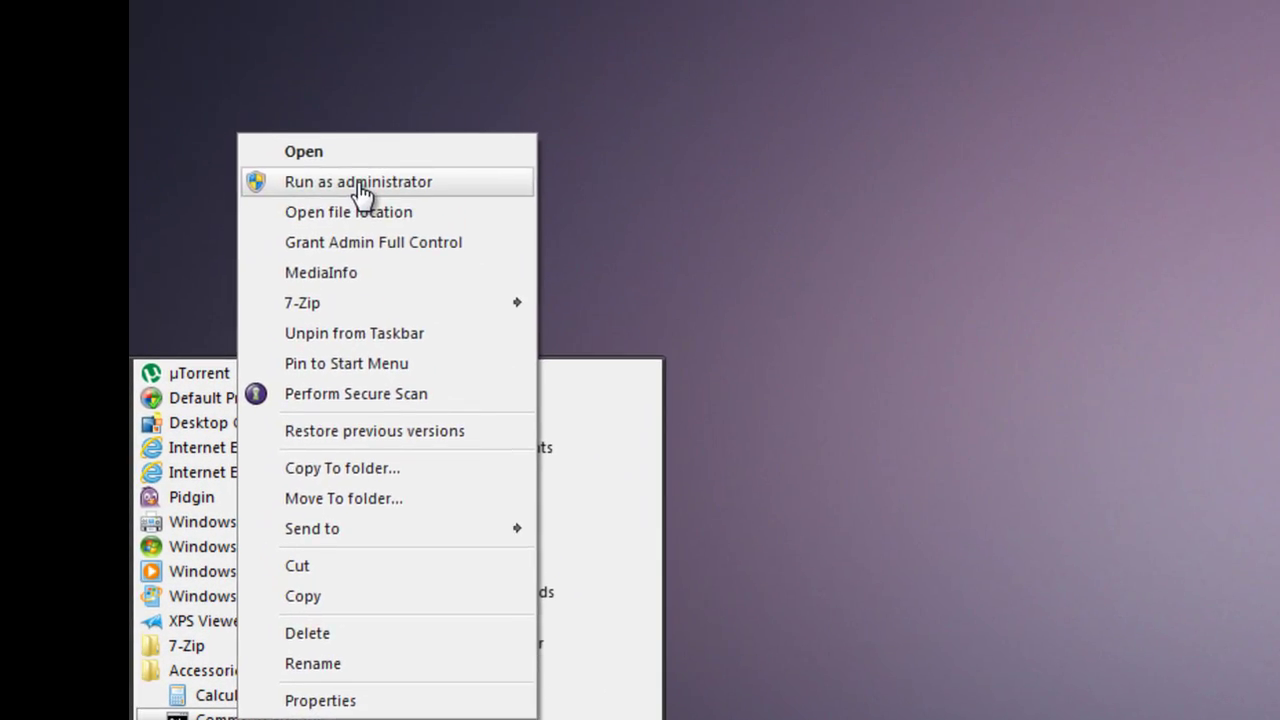
left_click(358, 183)
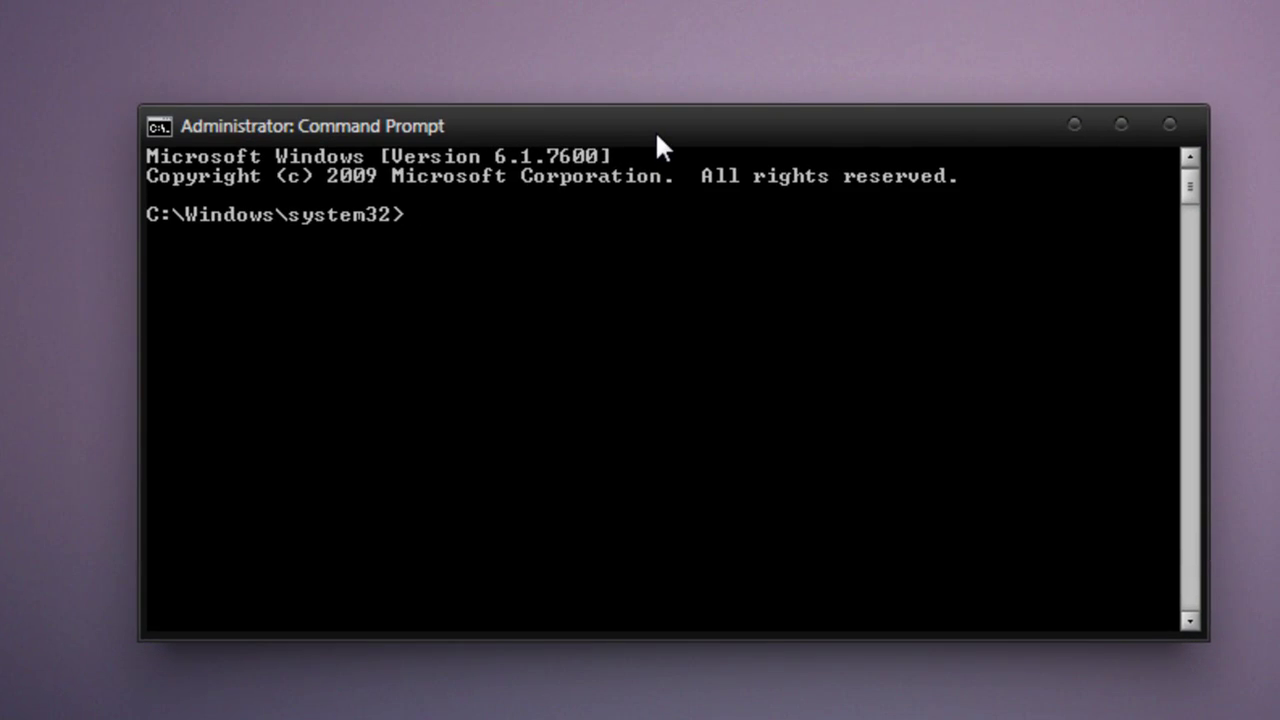
Run ipconfig and mark the IPv4 address 192.168.1.101 and default gateway 192.168.1.1 lines
type("ipconfig")
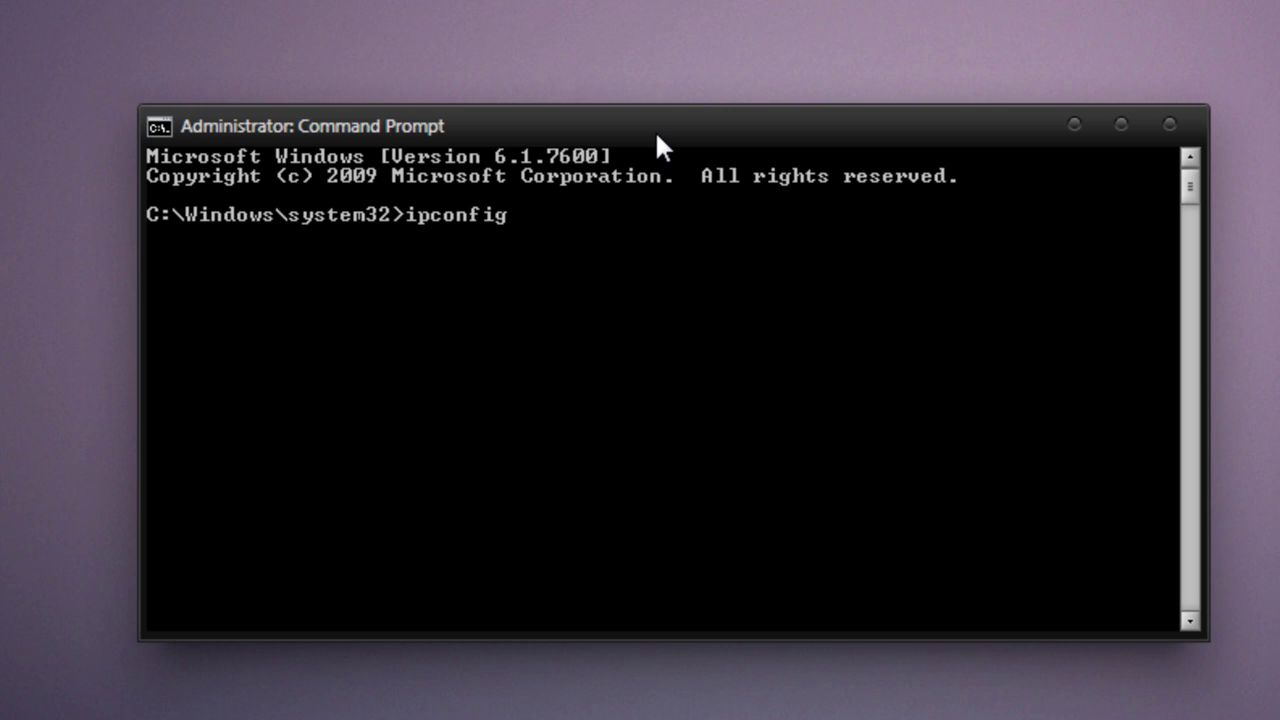
key("Return")
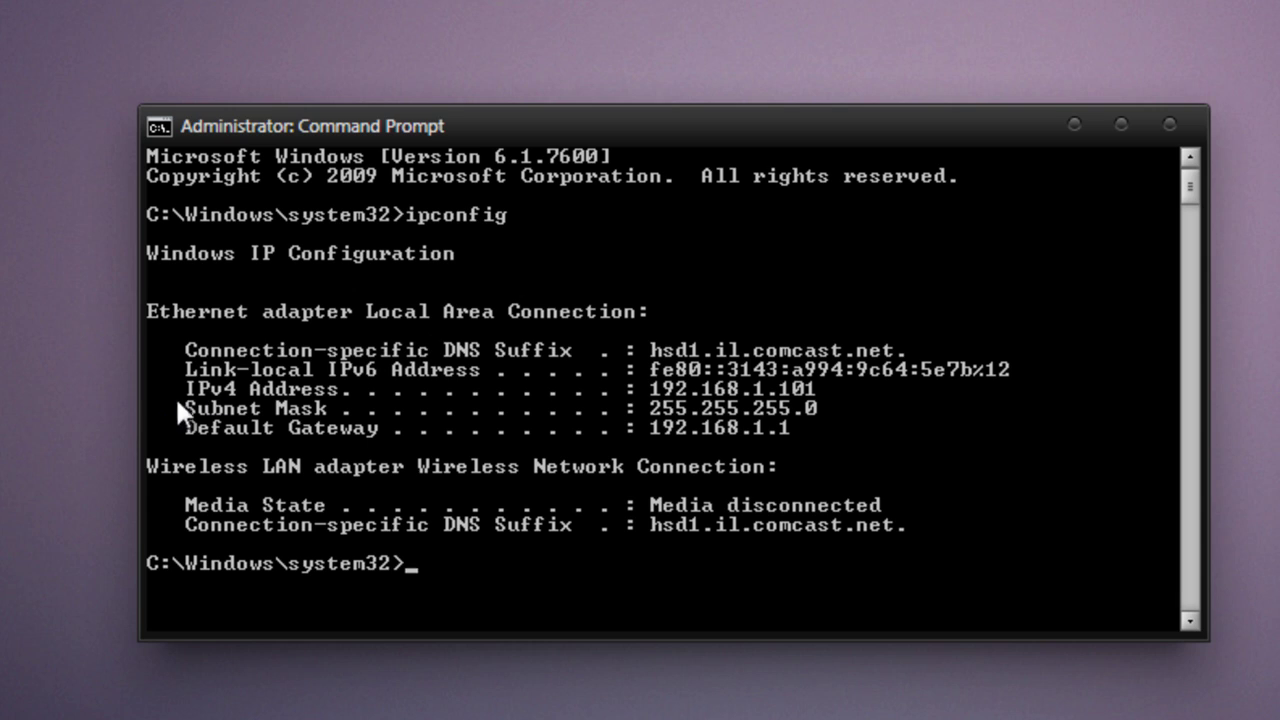
right_click(319, 391)
left_click(434, 412)
left_click_drag(178, 383, 750, 394)
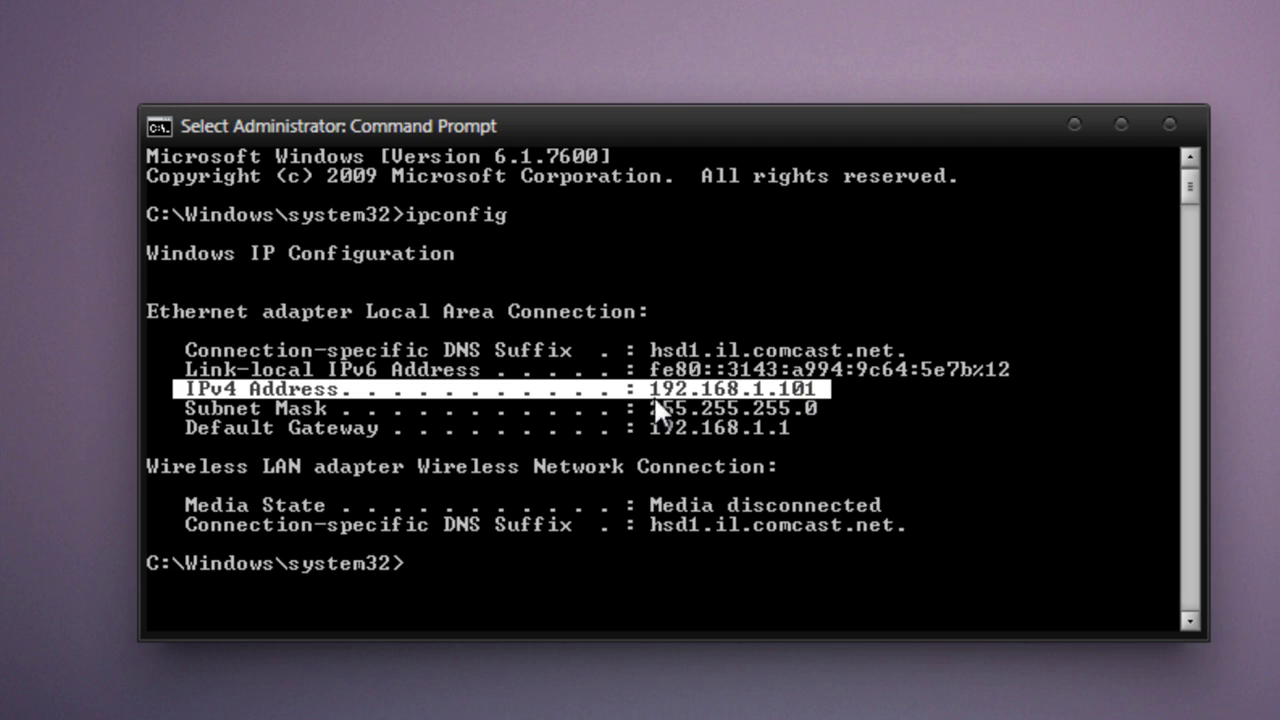
left_click_drag(183, 425, 785, 430)
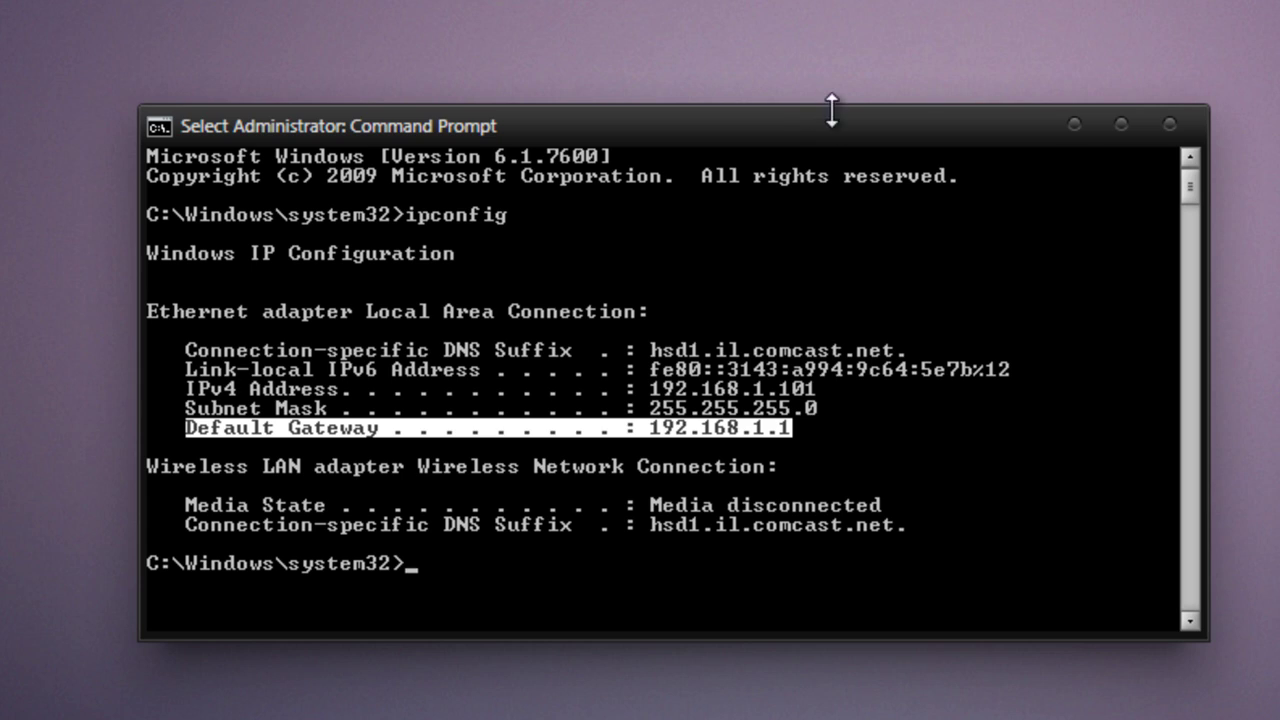
Close Command Prompt and load 192.168.1.1 in a maximized Chrome incognito window
left_click(1171, 123)
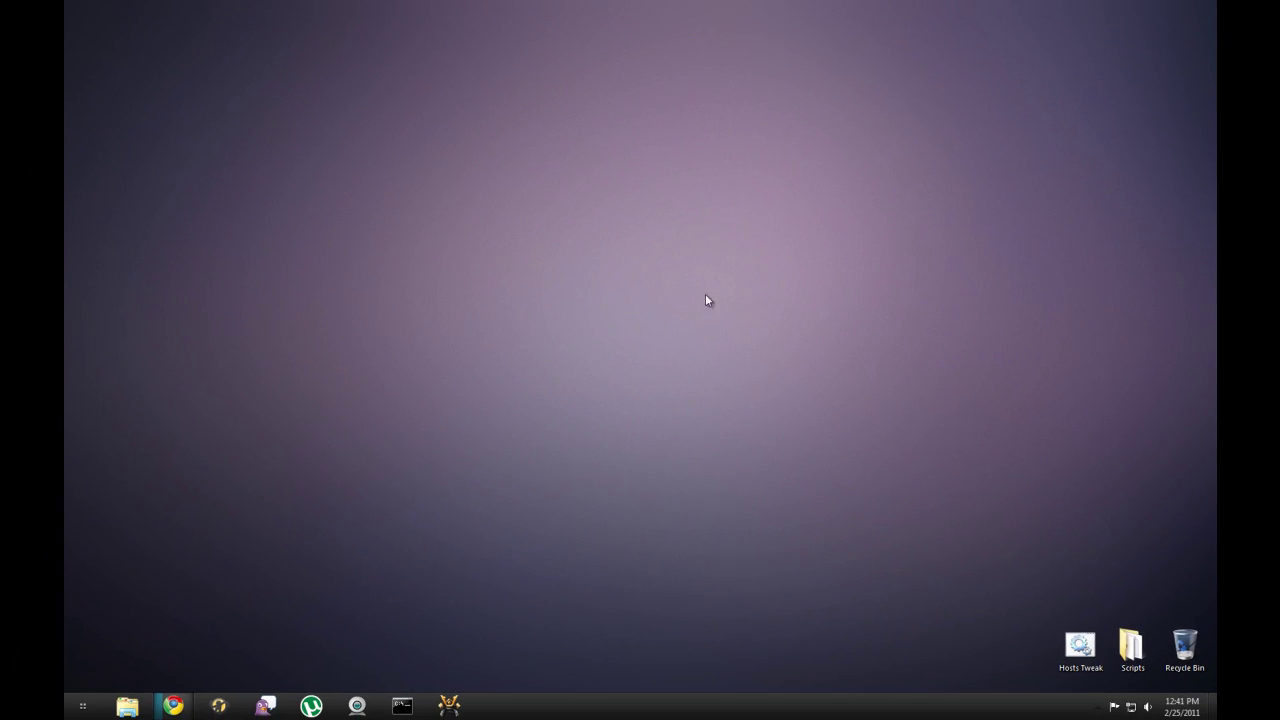
right_click(173, 706)
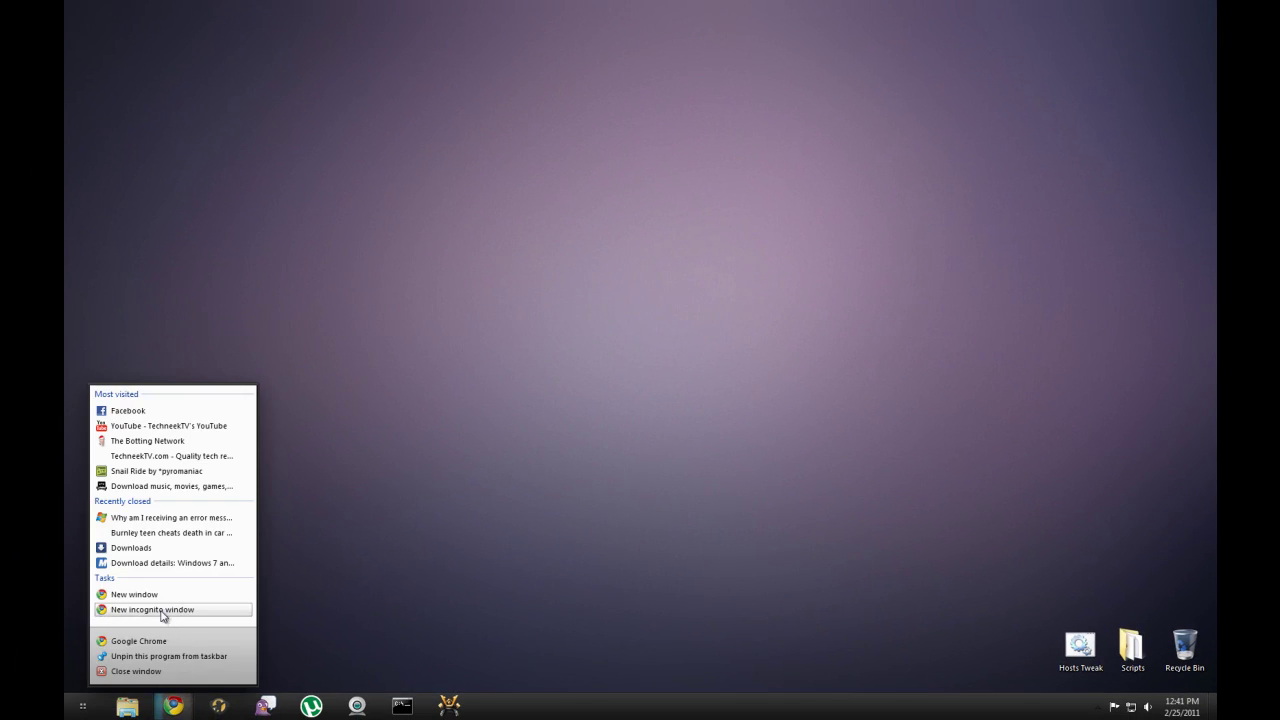
left_click(163, 615)
left_click_drag(857, 14, 716, 22)
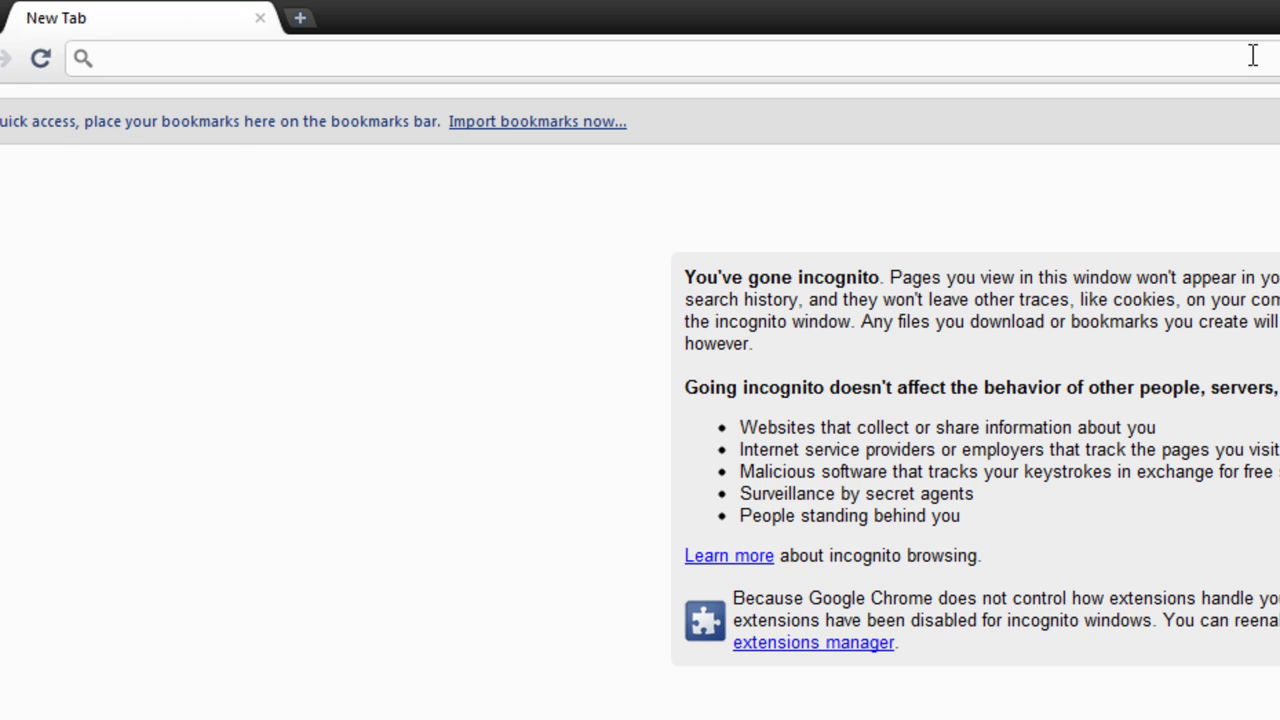
type("192.168.1.1")
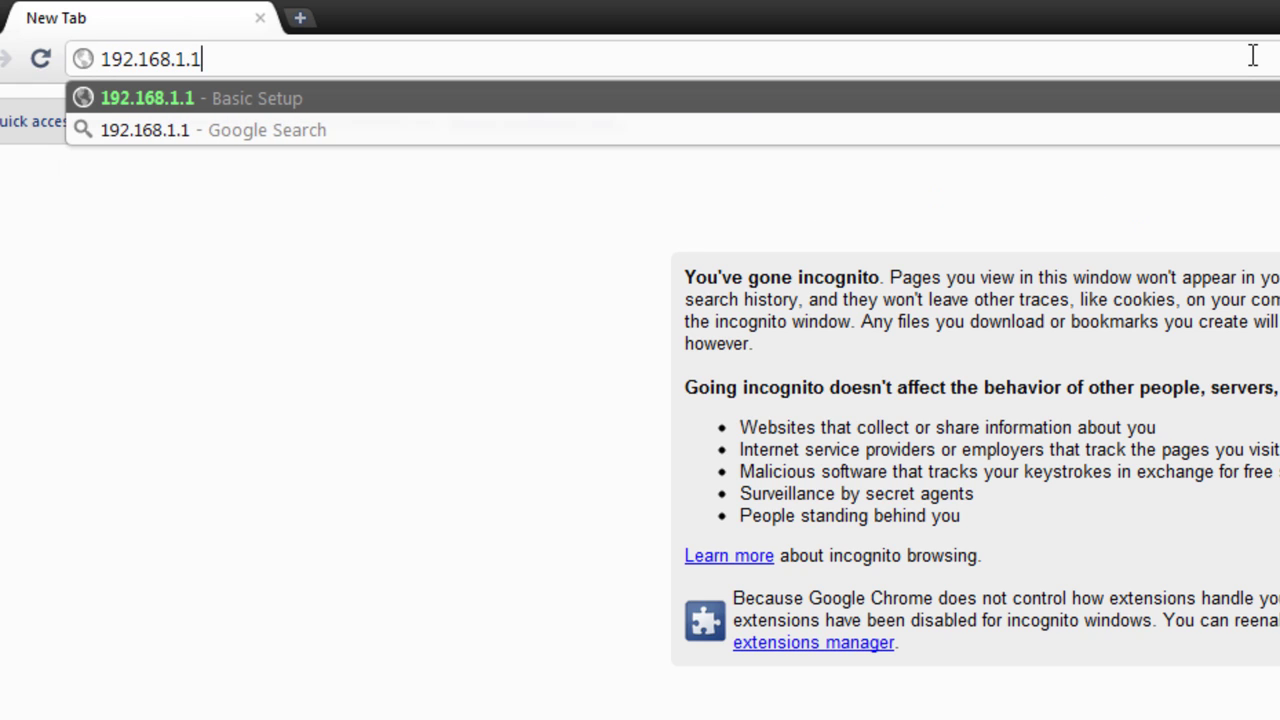
key("Return")
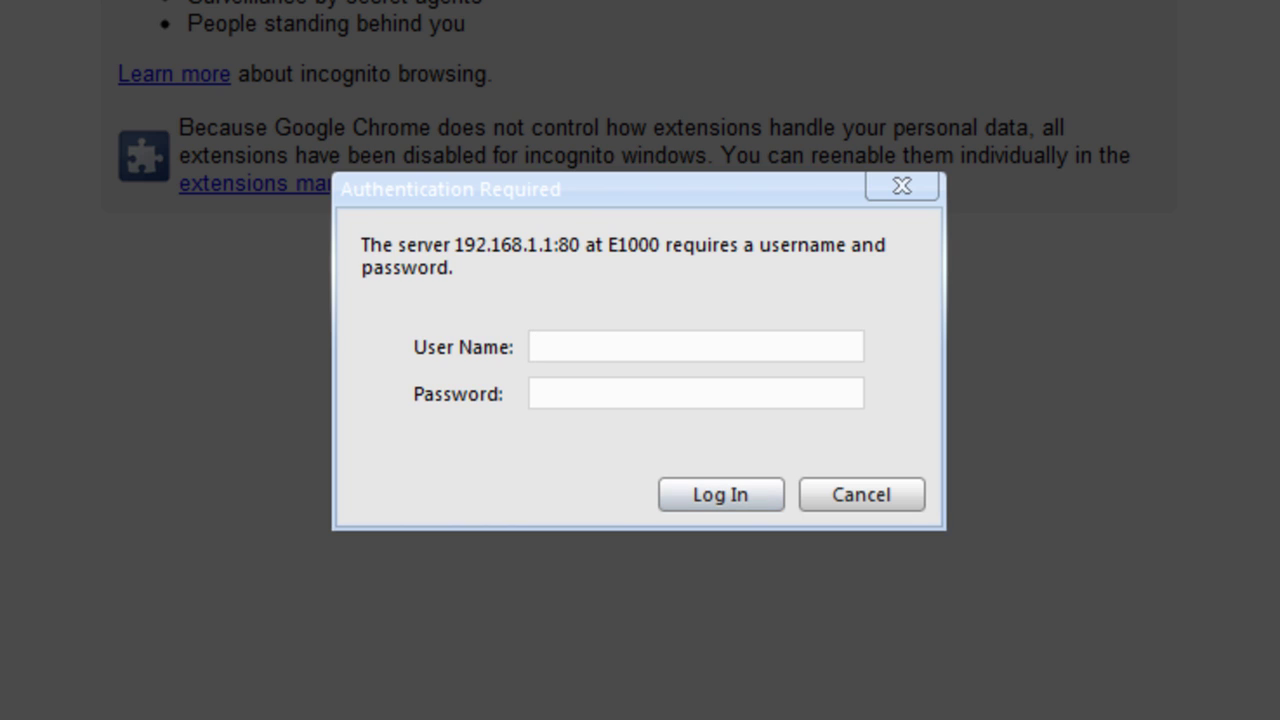
Enter the router's user name and password in the Authentication Required prompt
type("admin")
key("Tab")
type("admin")
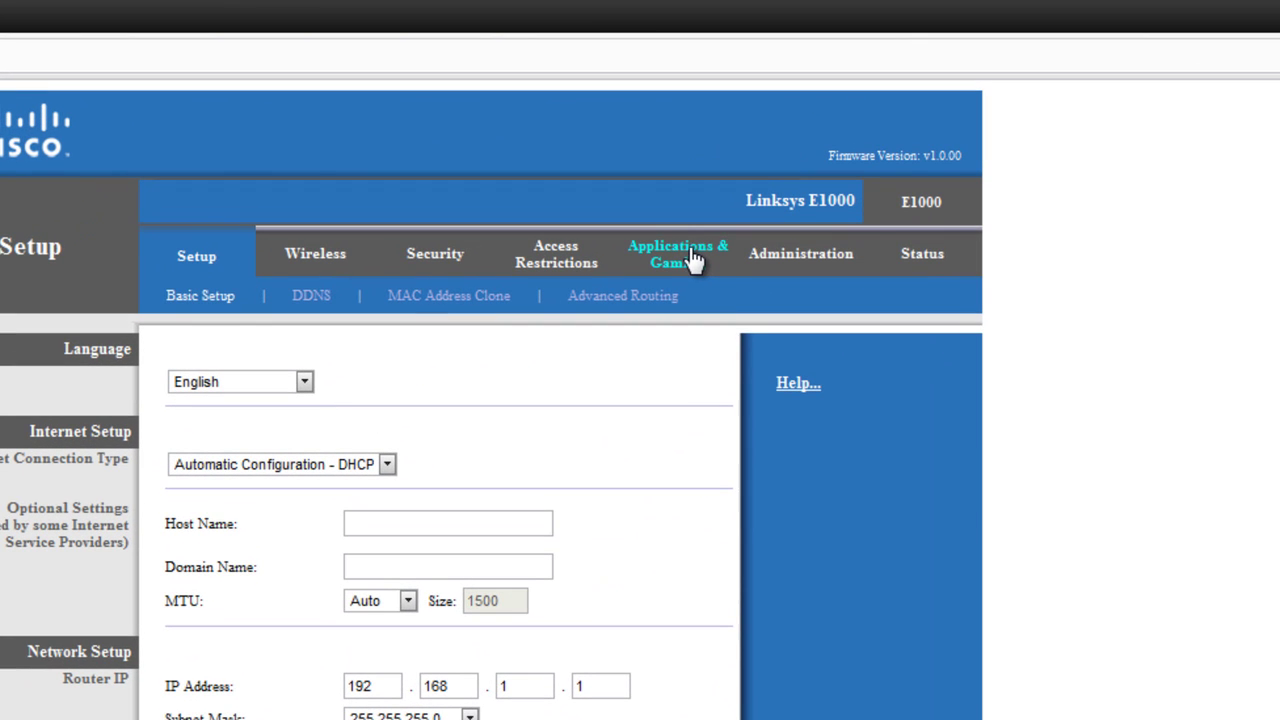
Go to Applications & Gaming to show the Single Port Forwarding rules
left_click(680, 262)
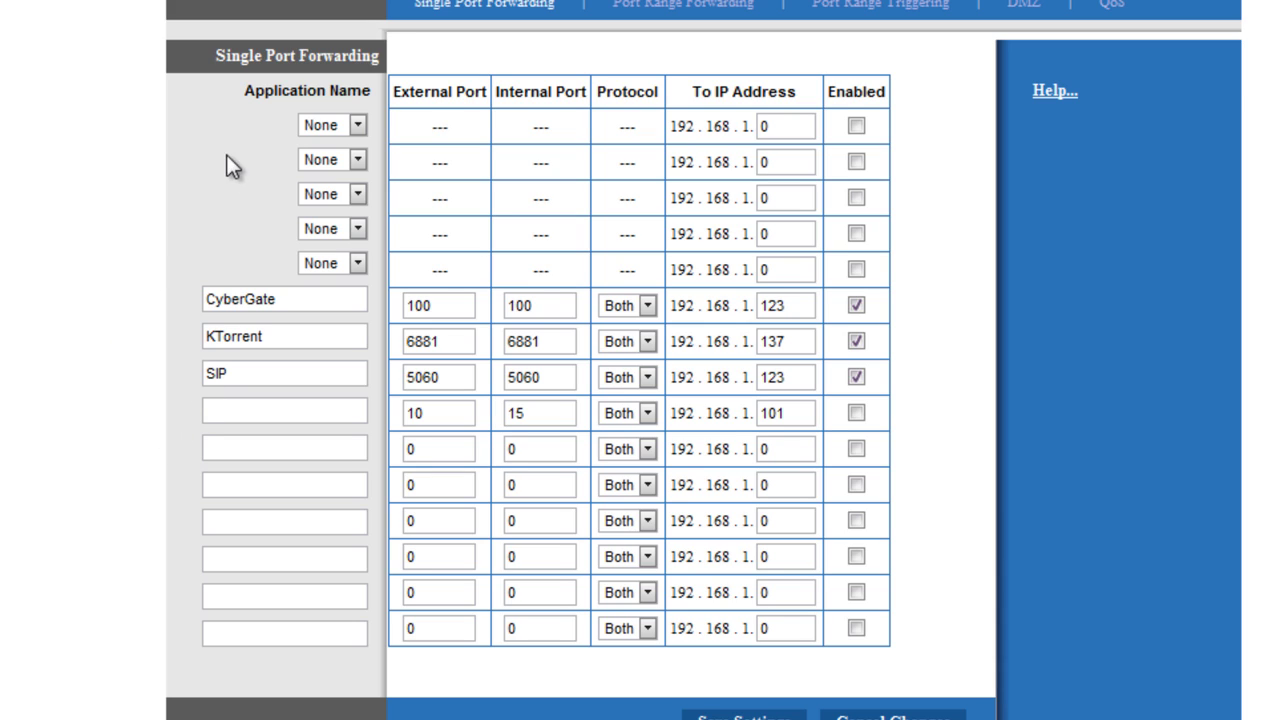
Name the empty fourth custom rule 'Techneek TV' and give it external port 50
left_click(257, 414)
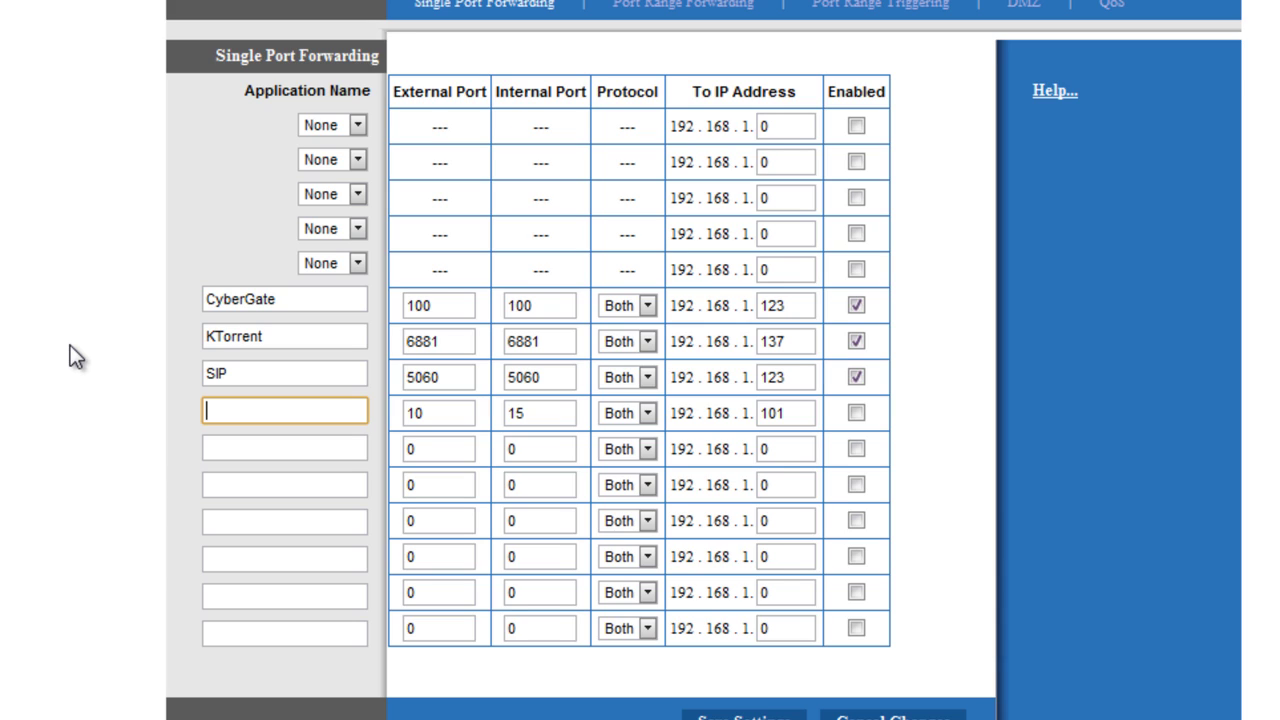
type("Techneek TV")
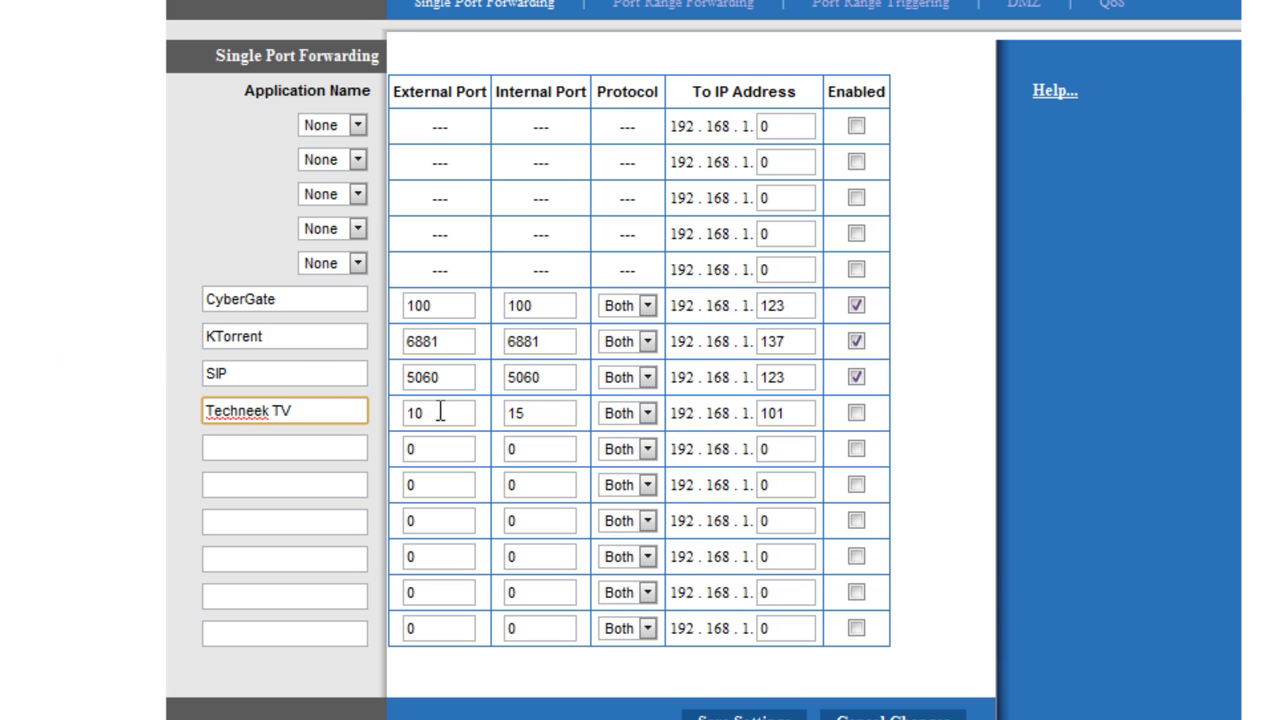
key("Tab")
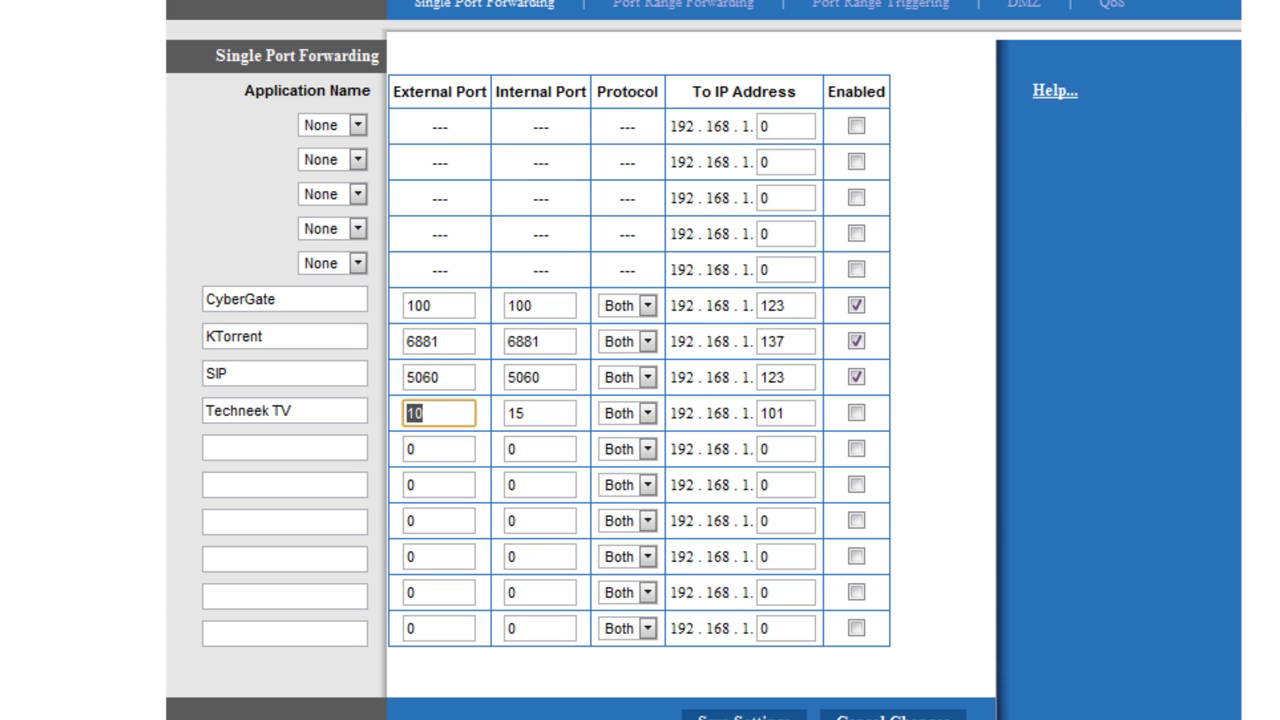
type("50")
key("Tab")
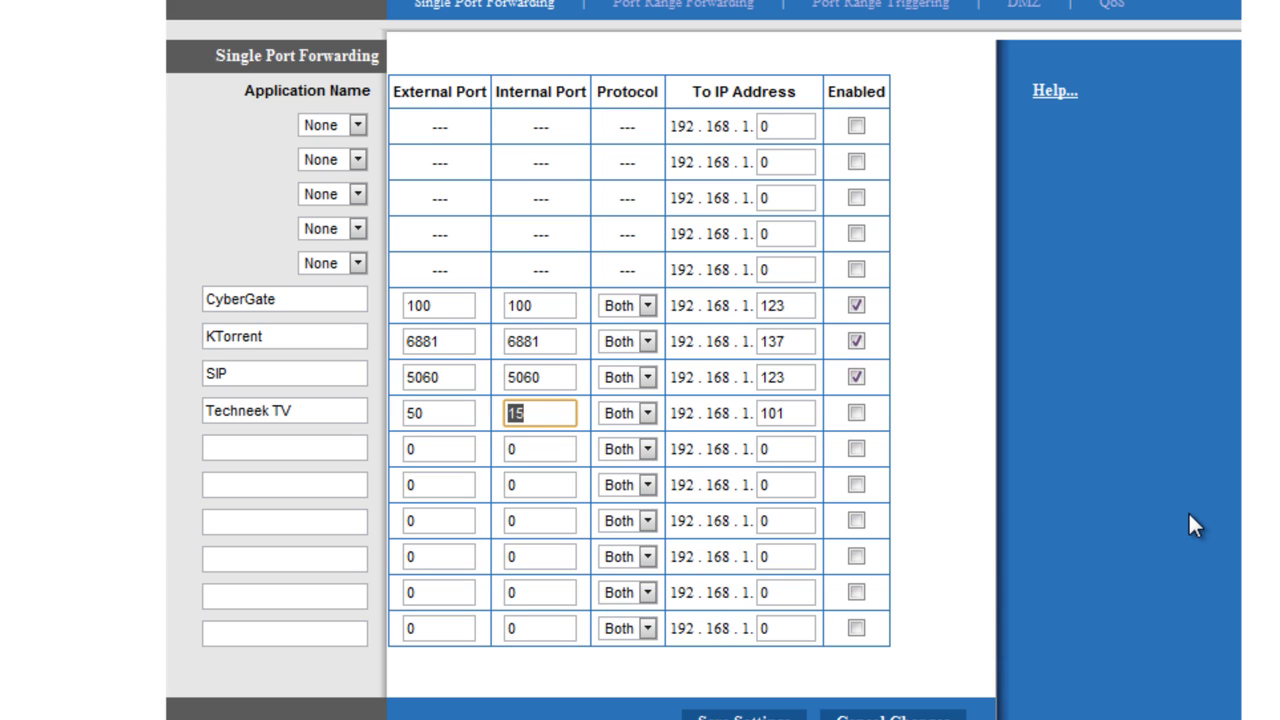
Enter internal port 70 for Techneek TV and choose Both as its protocol
type("70")
left_click(418, 131)
left_click_drag(408, 413, 546, 407)
left_click(546, 407)
left_click(601, 92)
left_click_drag(601, 92, 660, 94)
left_click(660, 94)
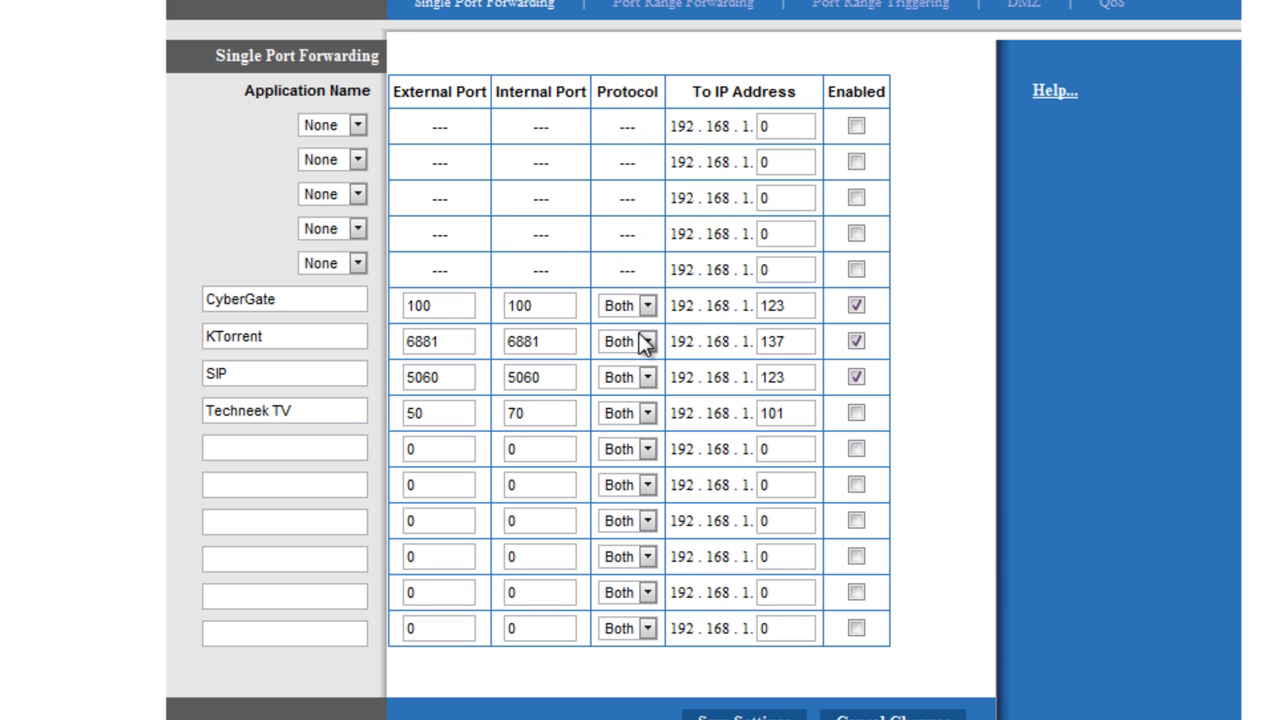
left_click(648, 414)
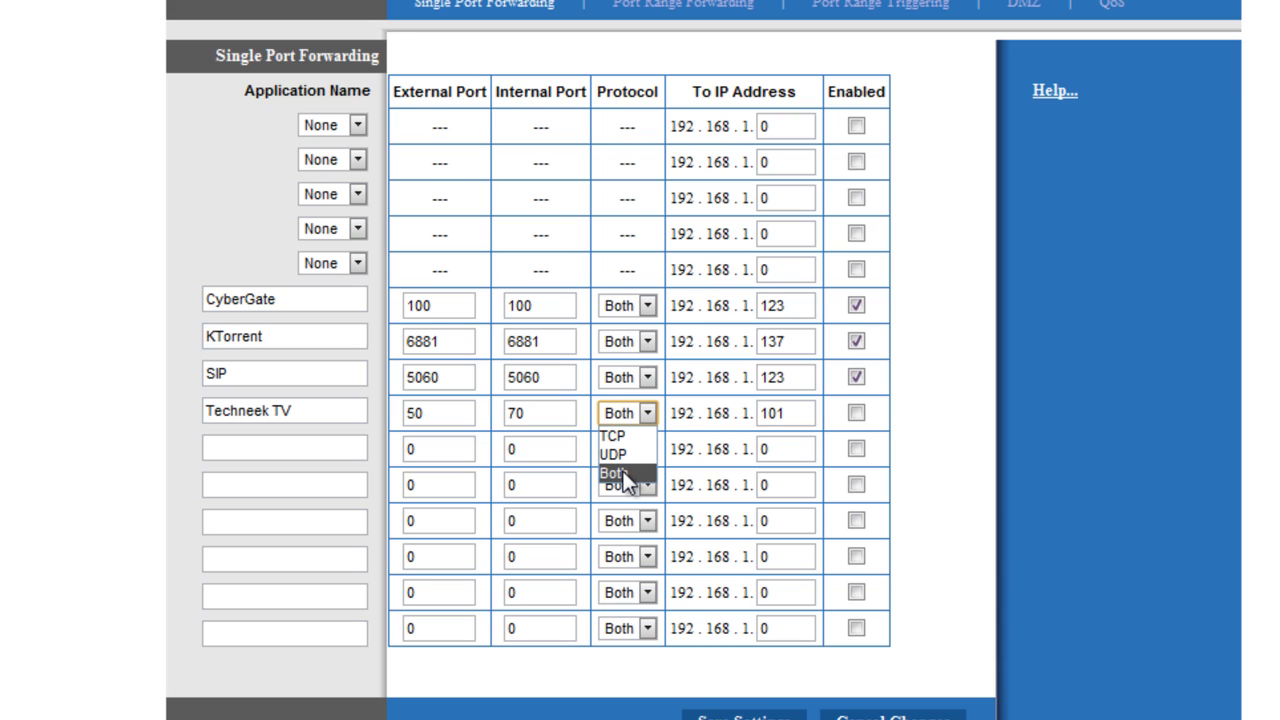
left_click(623, 471)
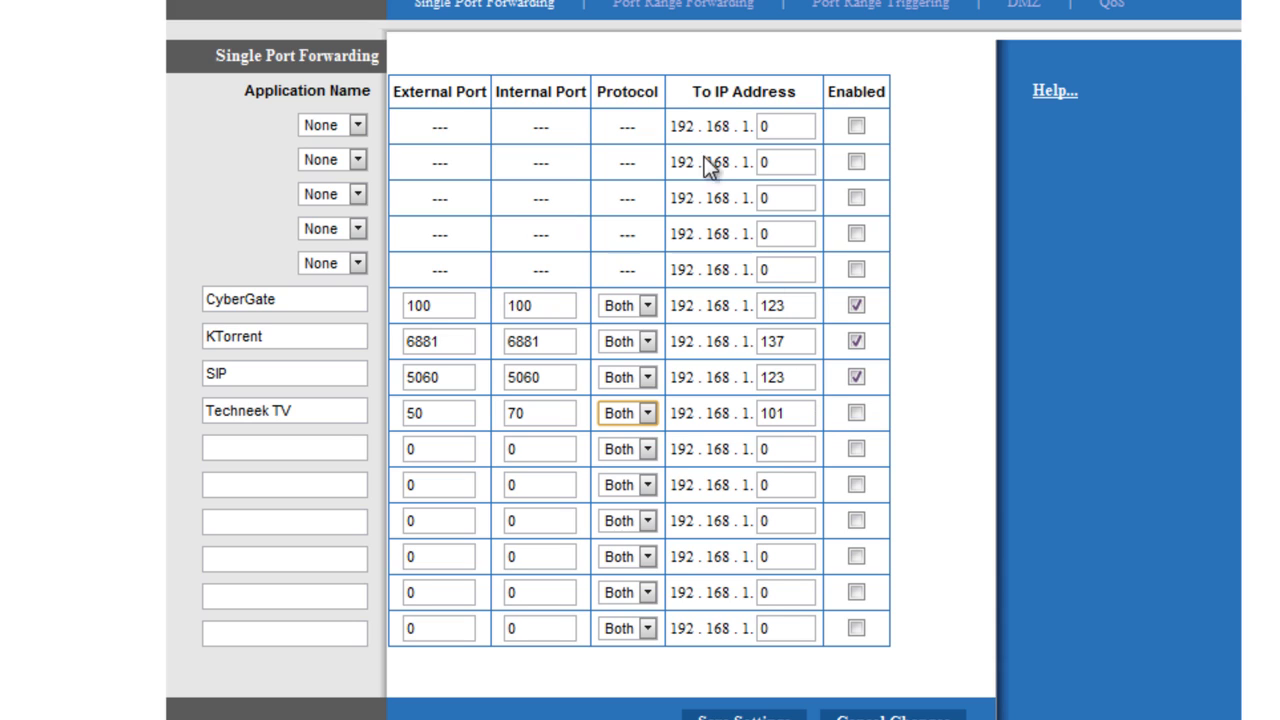
Set the Techneek TV destination to 192.168.1.101 and tick its Enabled box
left_click_drag(692, 91, 798, 93)
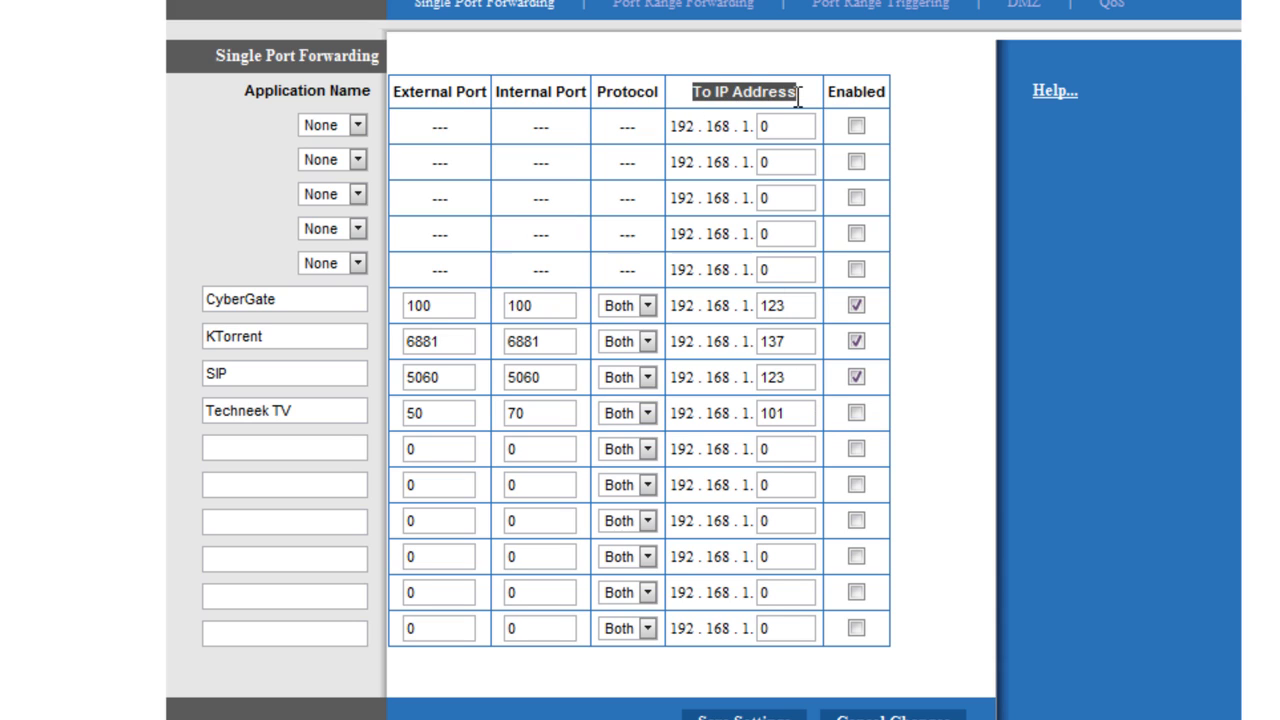
left_click(798, 93)
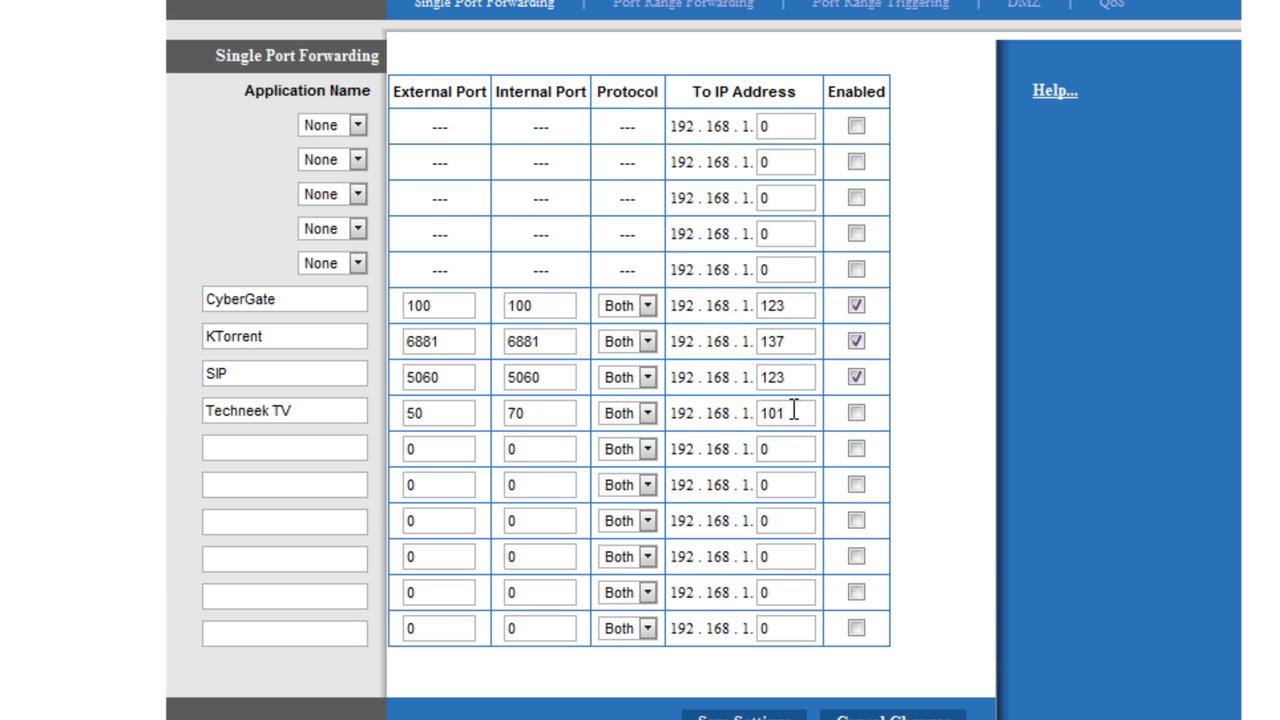
left_click(797, 415)
left_click_drag(807, 413, 730, 405)
type("101")
left_click(856, 413)
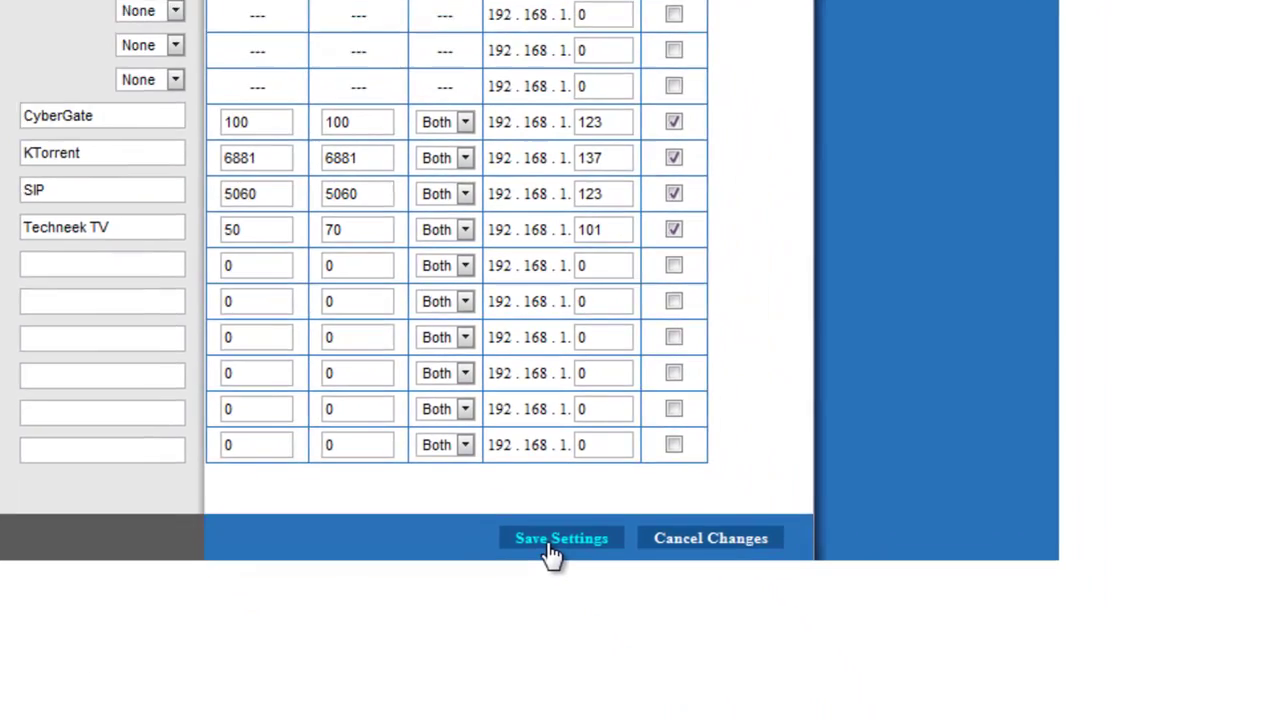
Save the settings and continue back to the Single Port Forwarding page
left_click(738, 716)
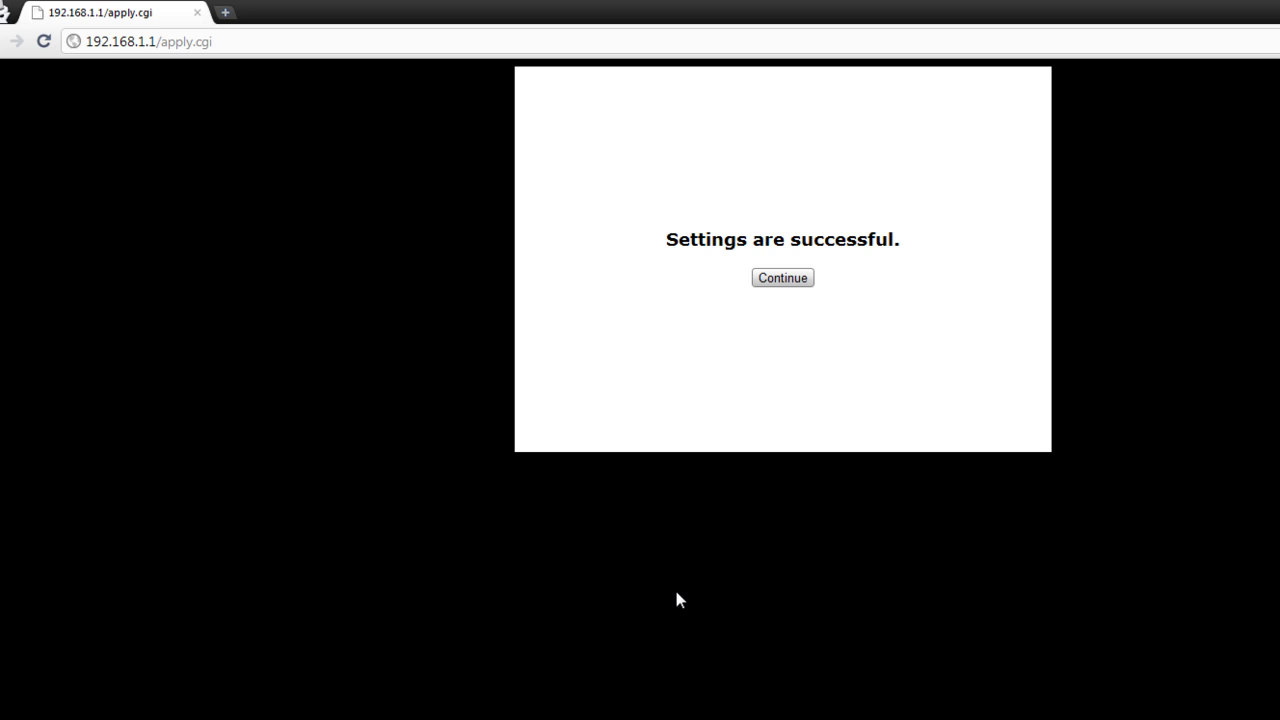
left_click(780, 279)
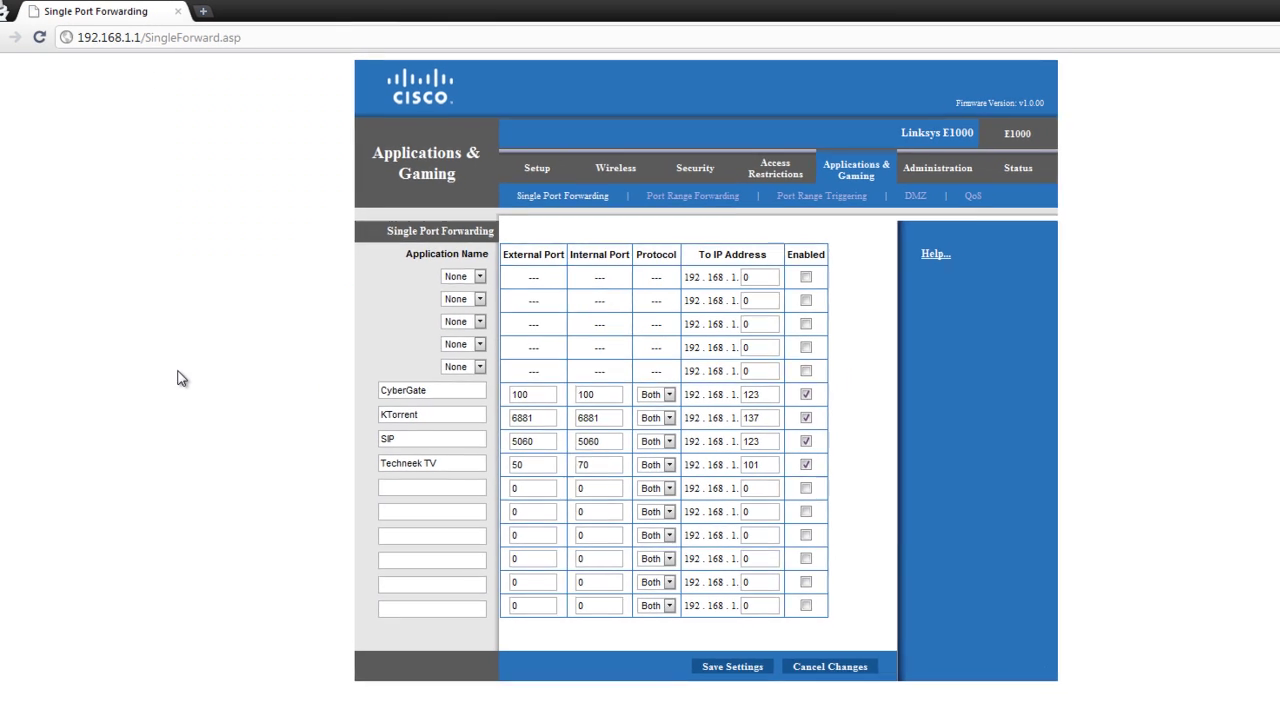